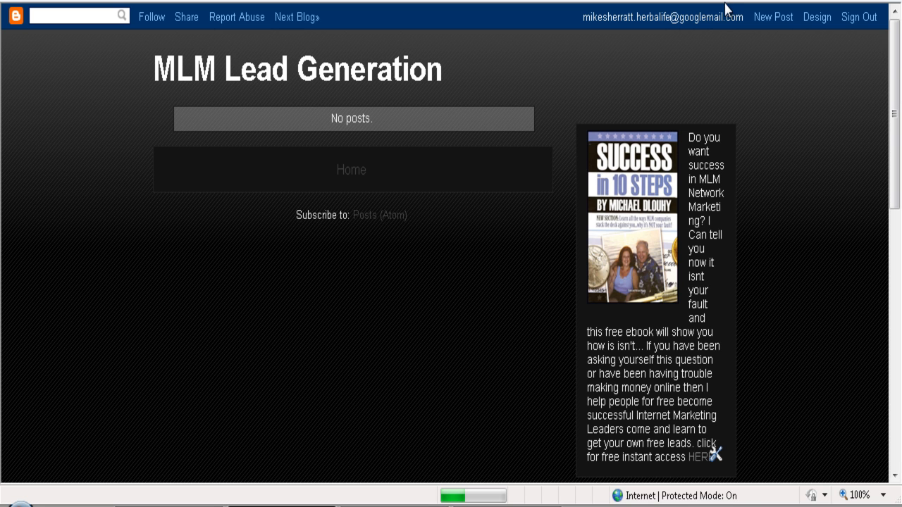
Sign out of the account that owns the MLM Lead Generation blog.
drag(743, 17, 582, 20)
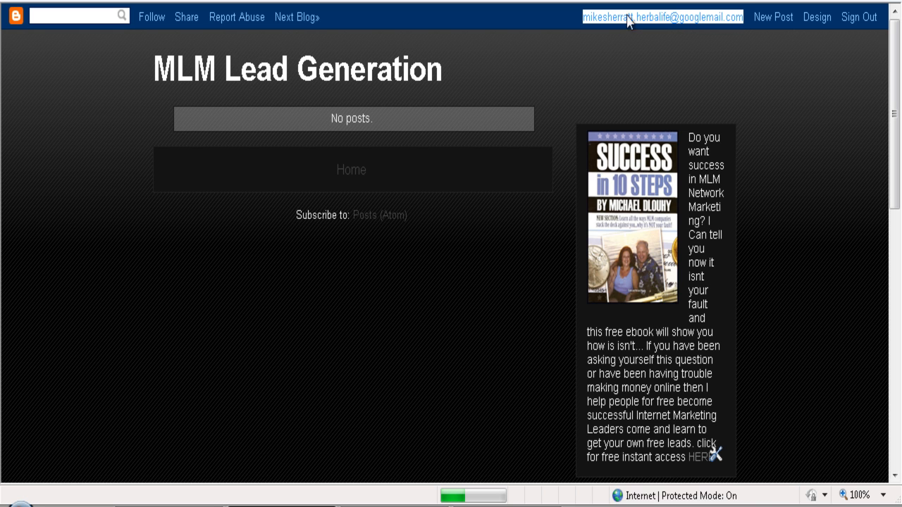
click(858, 19)
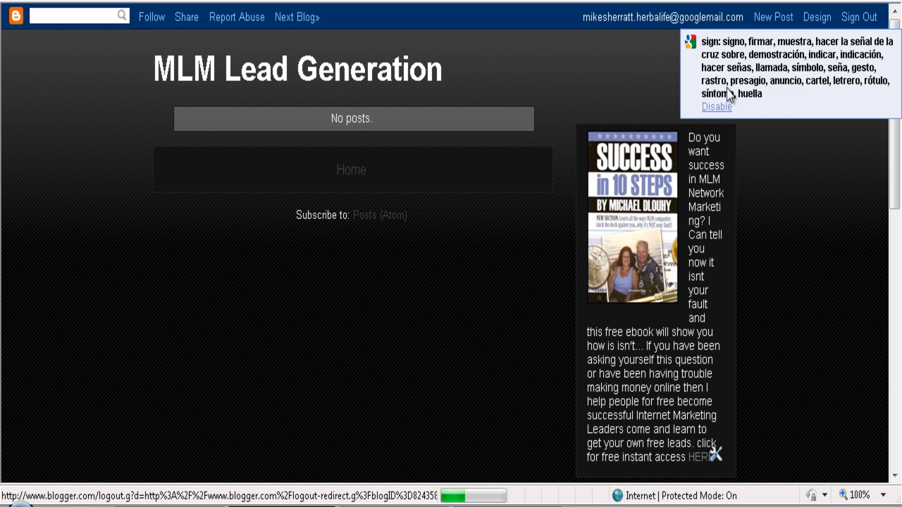
click(861, 17)
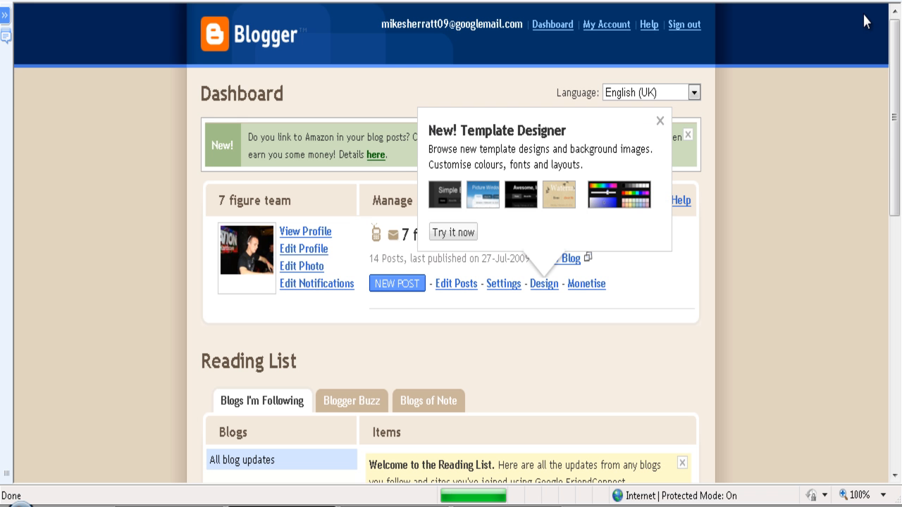
Dismiss the Template Designer announcement on the dashboard and look over the profile options and blog management area.
click(661, 122)
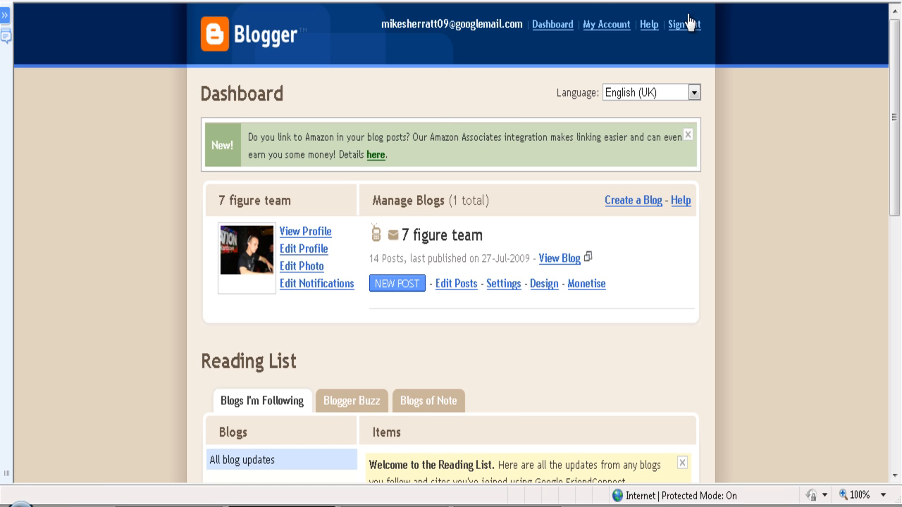
mouse_move(688, 29)
drag(894, 81, 895, 109)
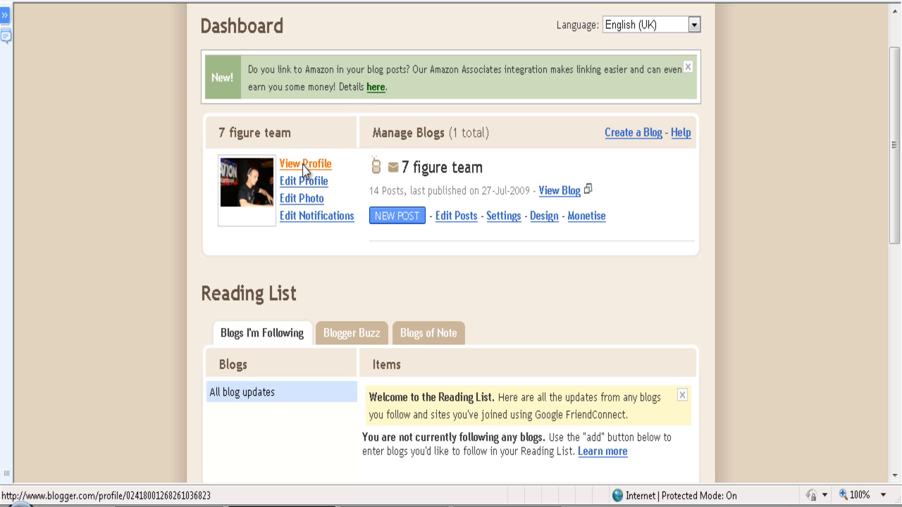
drag(307, 135, 218, 197)
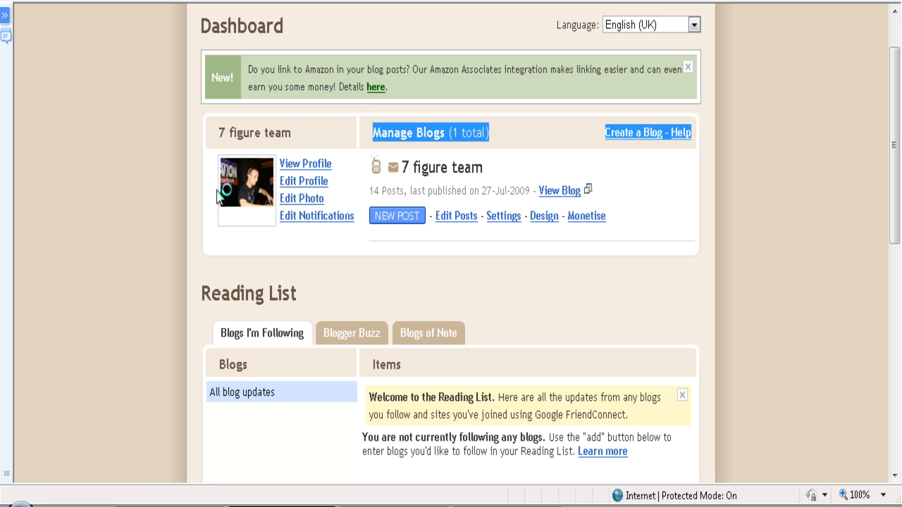
drag(227, 230, 328, 231)
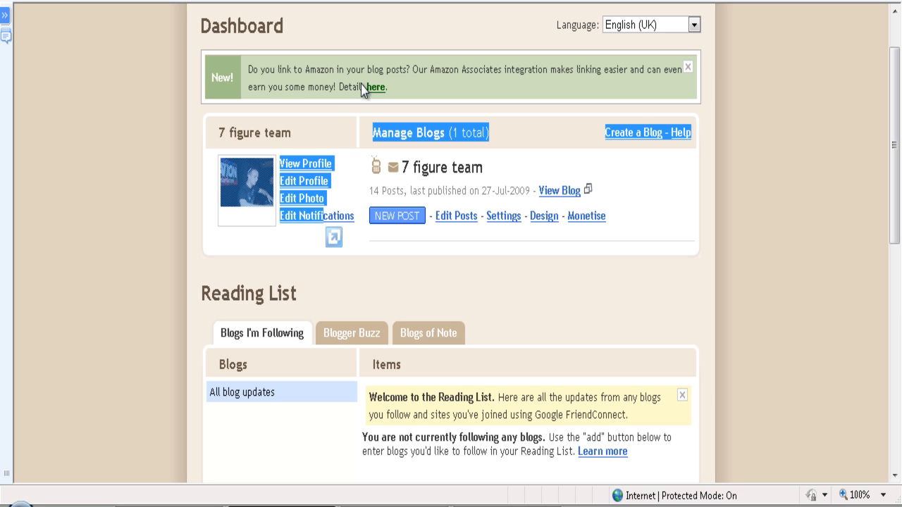
click(346, 116)
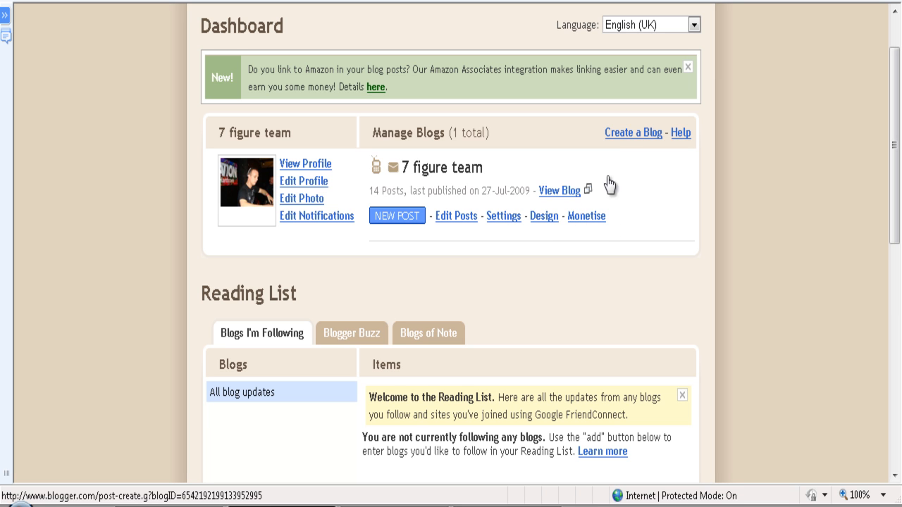
View the 7 figure team blog's AdSense overview and open its page elements layout.
click(589, 219)
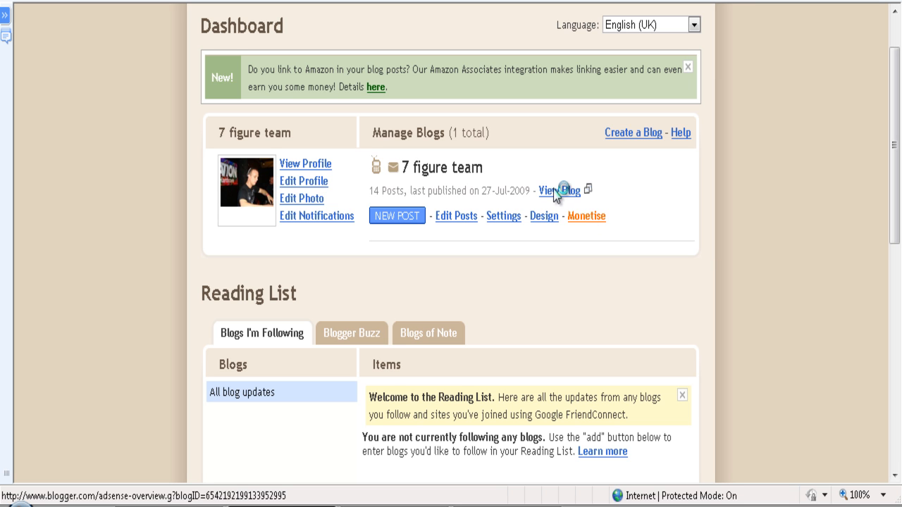
click(587, 220)
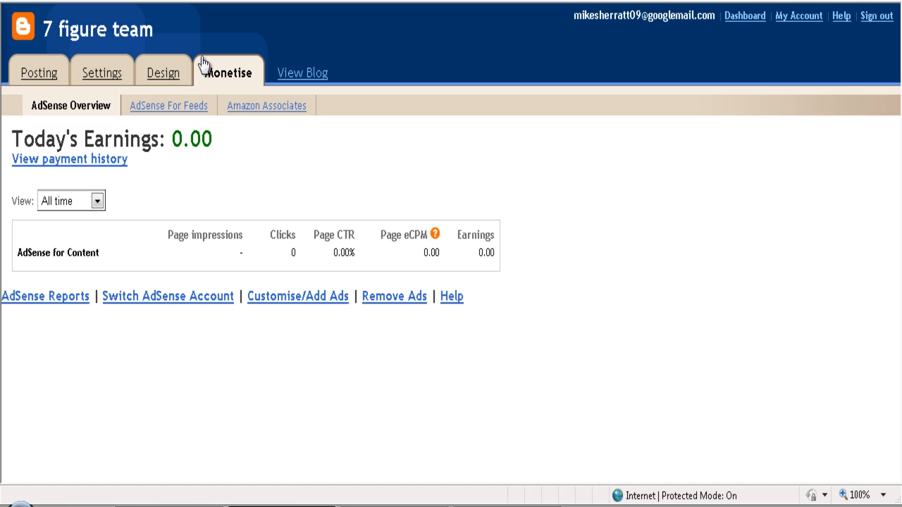
click(167, 74)
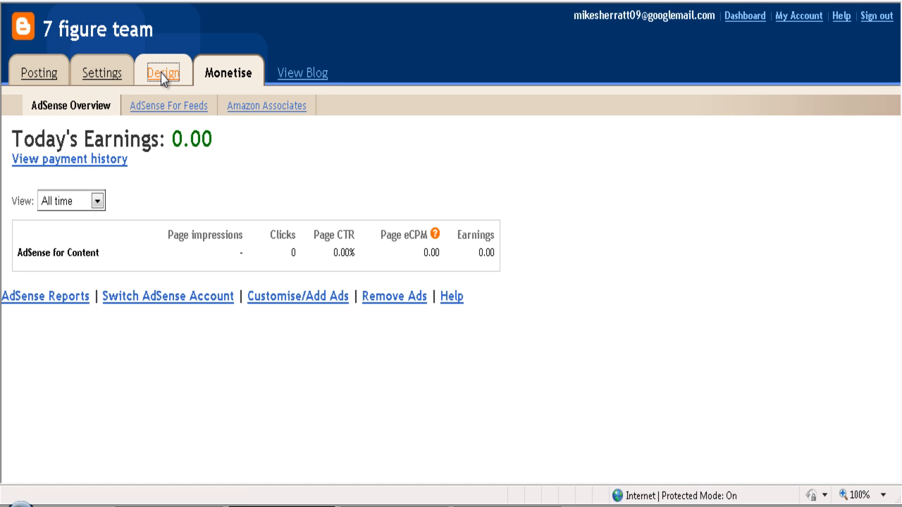
click(162, 78)
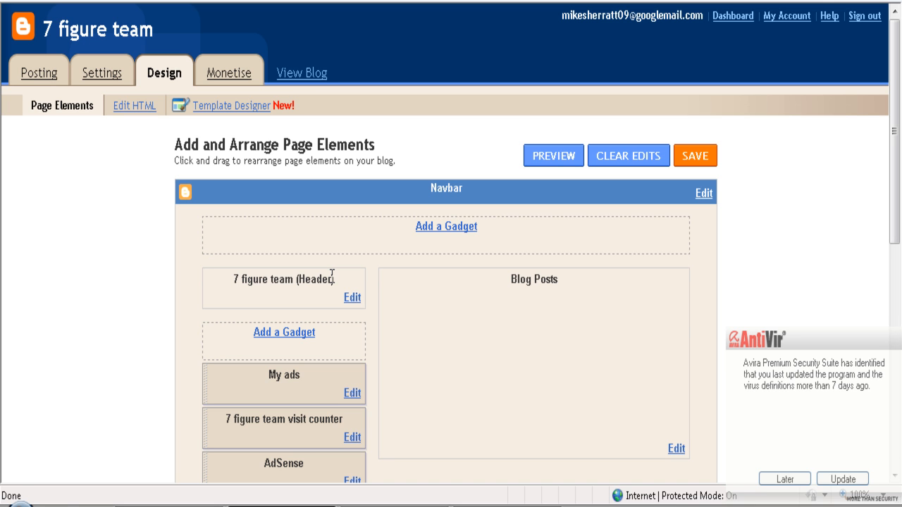
Browse the basic gadgets that can be added to the blog's sidebar and close the gadget list.
click(284, 337)
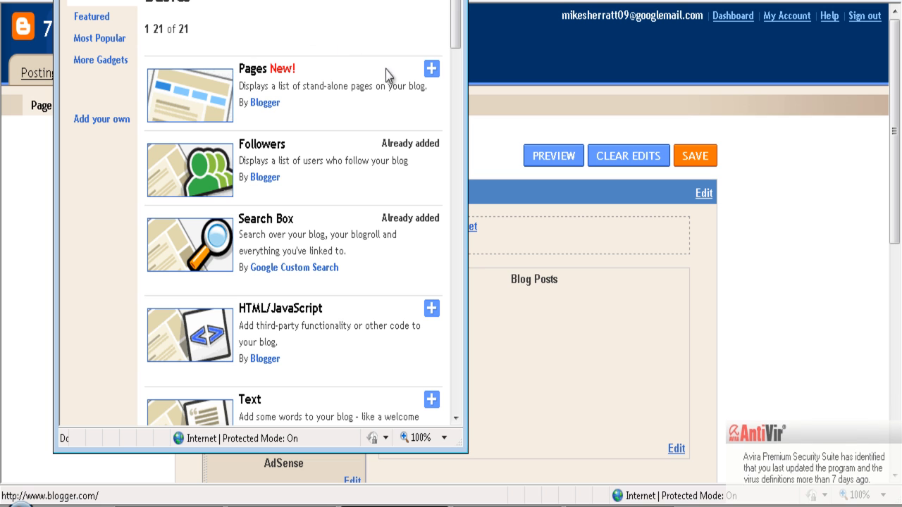
drag(461, 32, 454, 64)
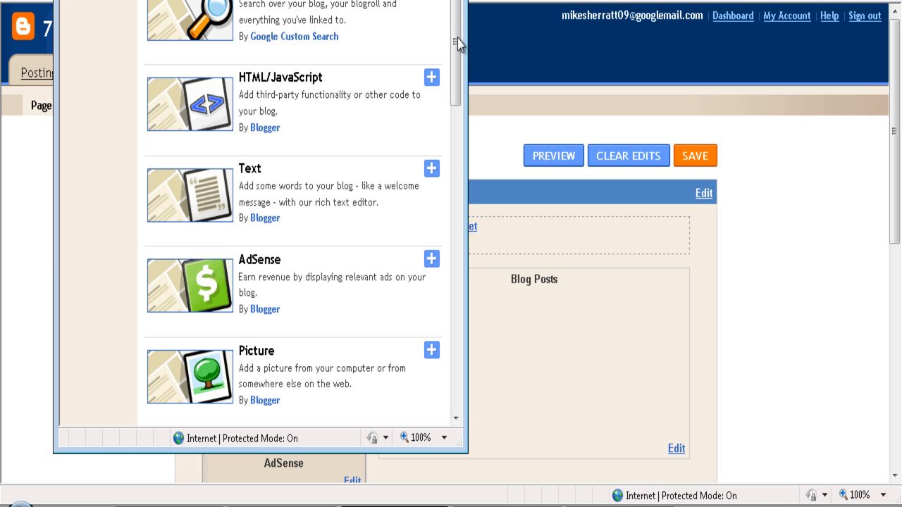
drag(457, 40, 455, 85)
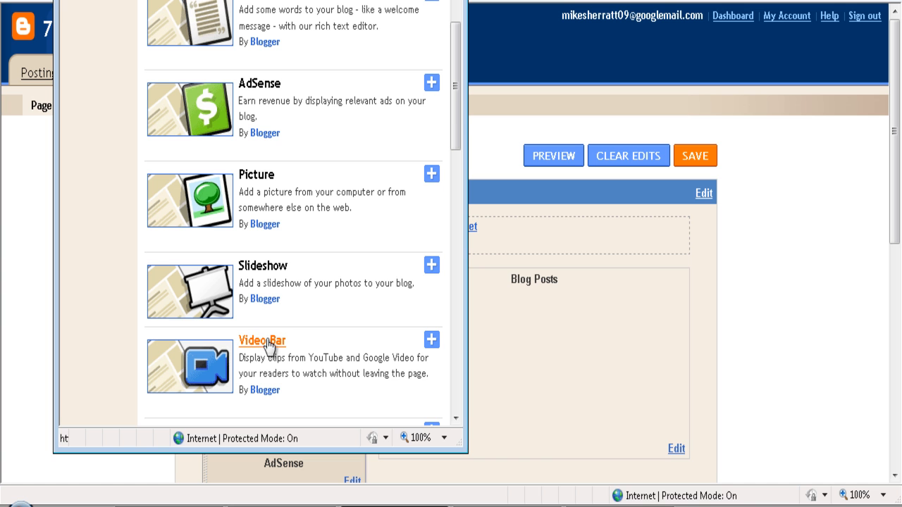
drag(457, 112, 454, 169)
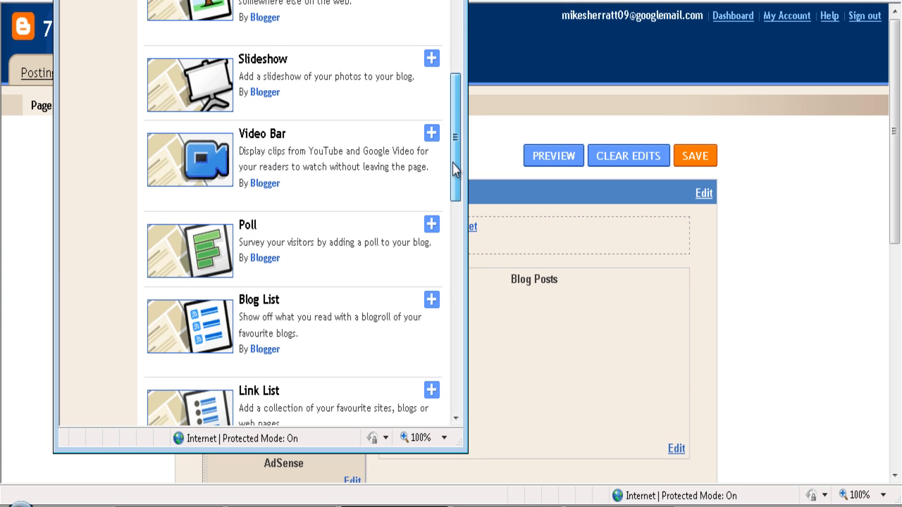
click(248, 226)
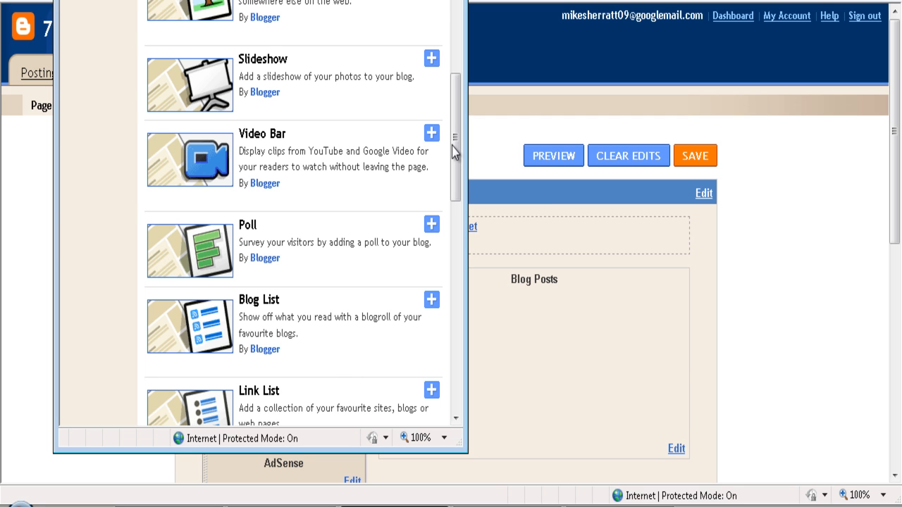
drag(455, 170, 458, 217)
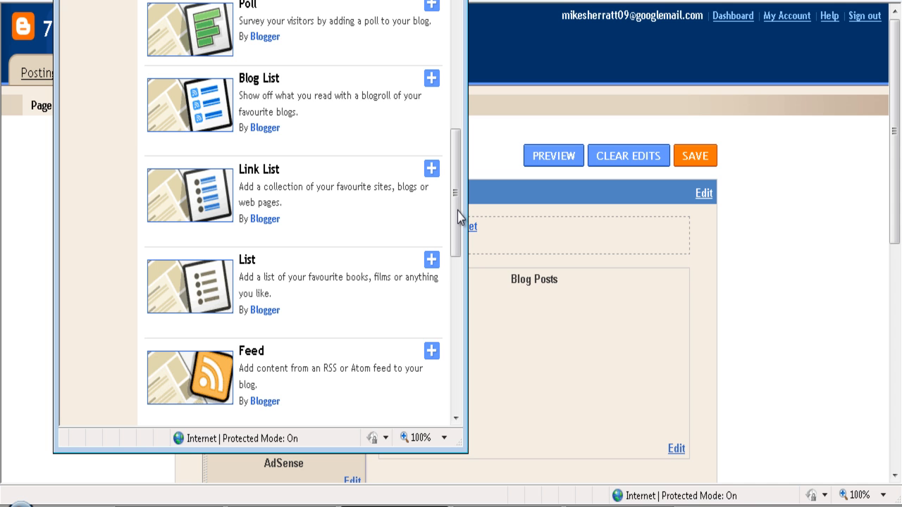
drag(458, 217, 478, 0)
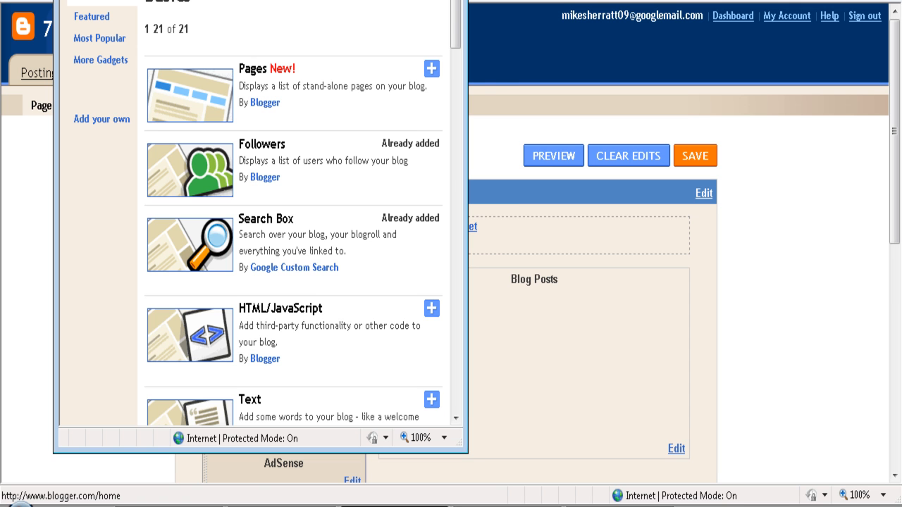
click(471, 85)
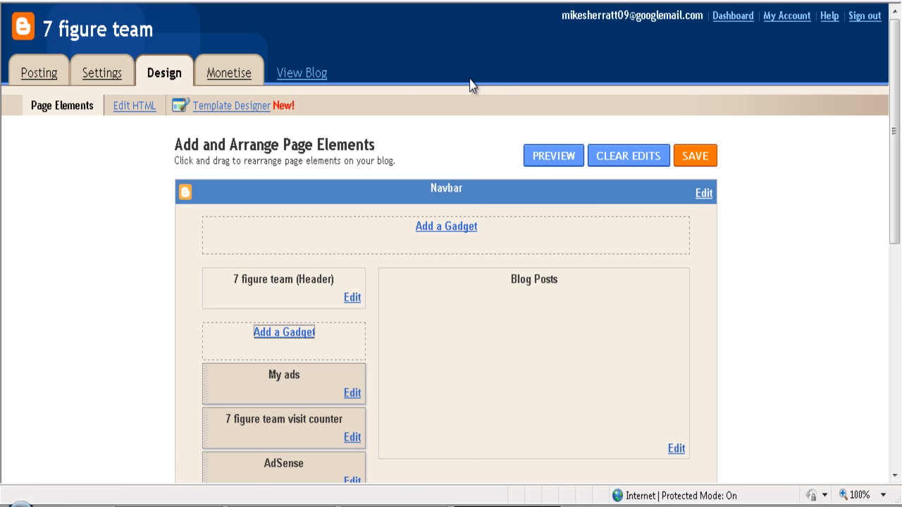
Open the HTML code of the blog's template and cancel the browser toolbar options dialog.
click(131, 114)
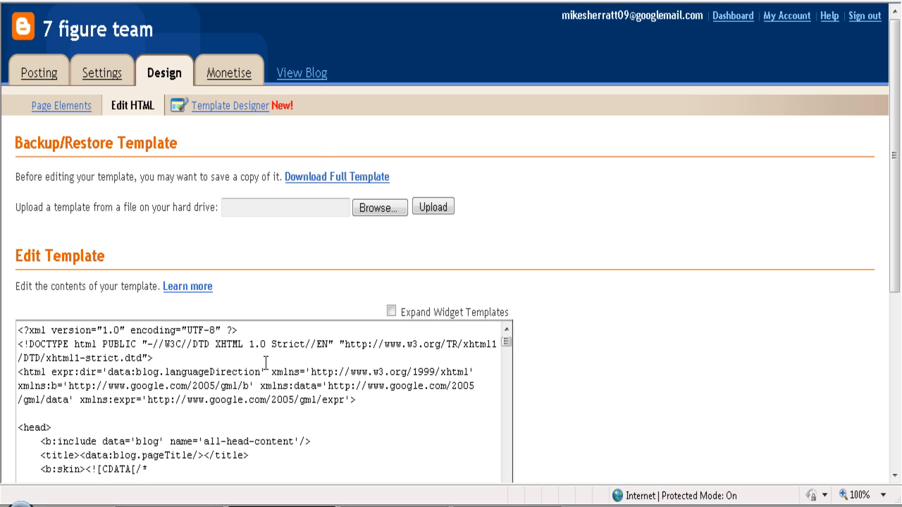
click(232, 111)
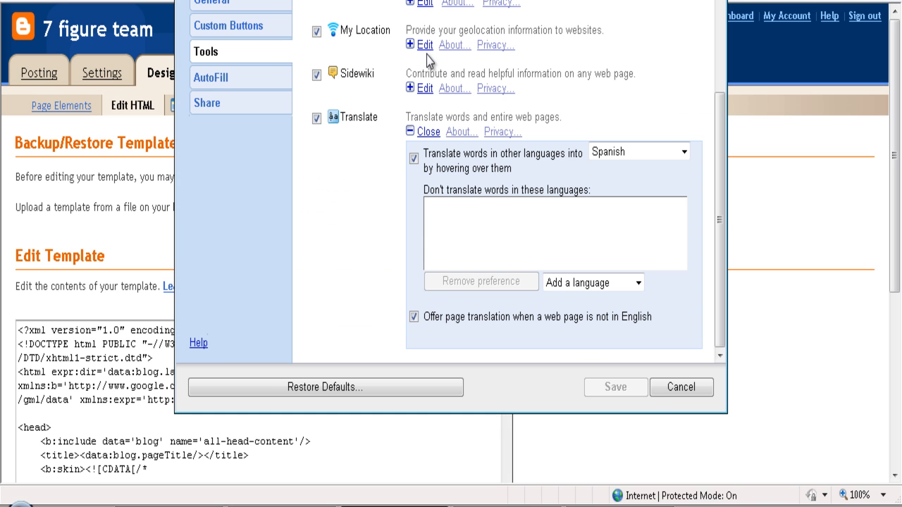
click(671, 400)
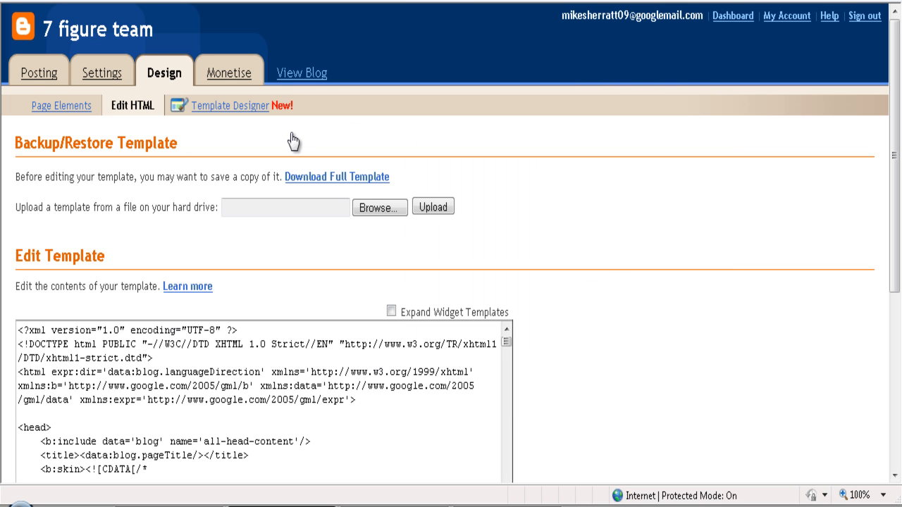
Try "best suit" as the blog title in the basic settings, clear it, and open the publishing settings without saving.
click(112, 77)
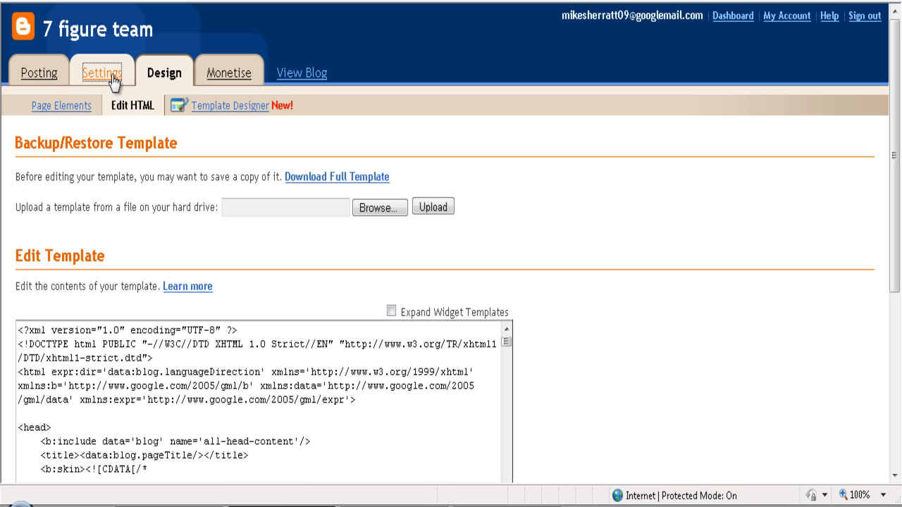
click(113, 79)
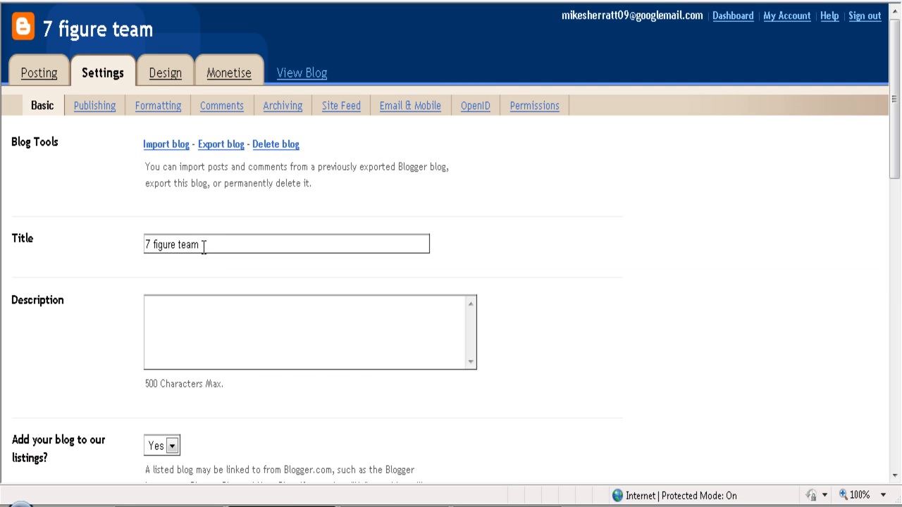
drag(202, 245, 120, 251)
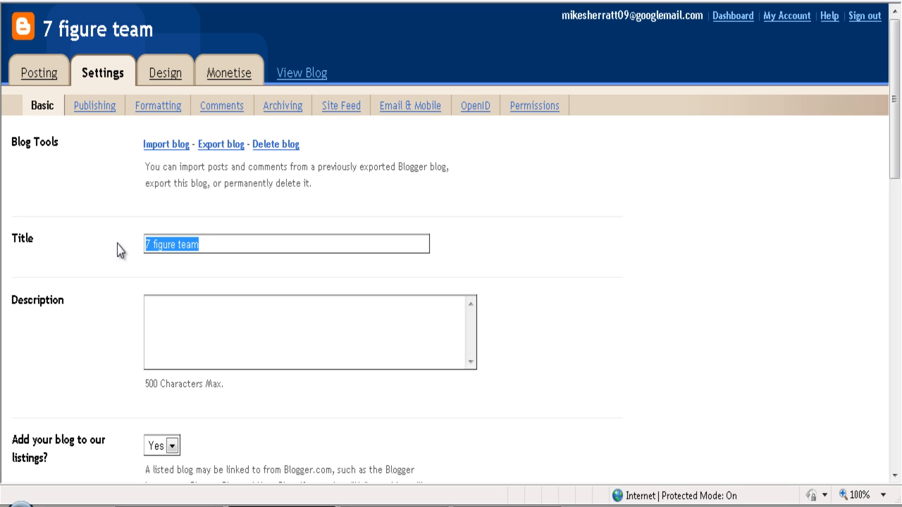
key(BackSpace)
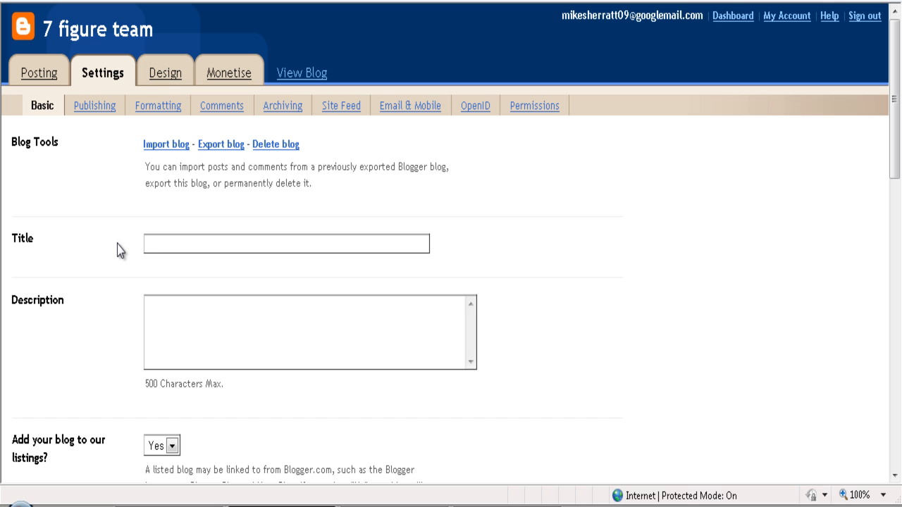
text(best suit)
key(BackSpace)
key(BackSpace)
key(BackSpace)
key(BackSpace)
key(BackSpace)
key(BackSpace)
key(BackSpace)
key(BackSpace)
key(BackSpace)
click(108, 108)
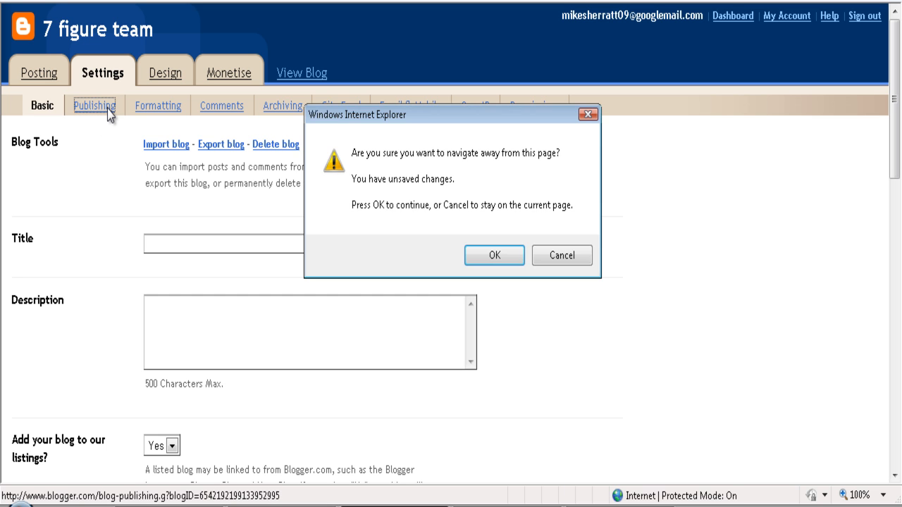
click(494, 255)
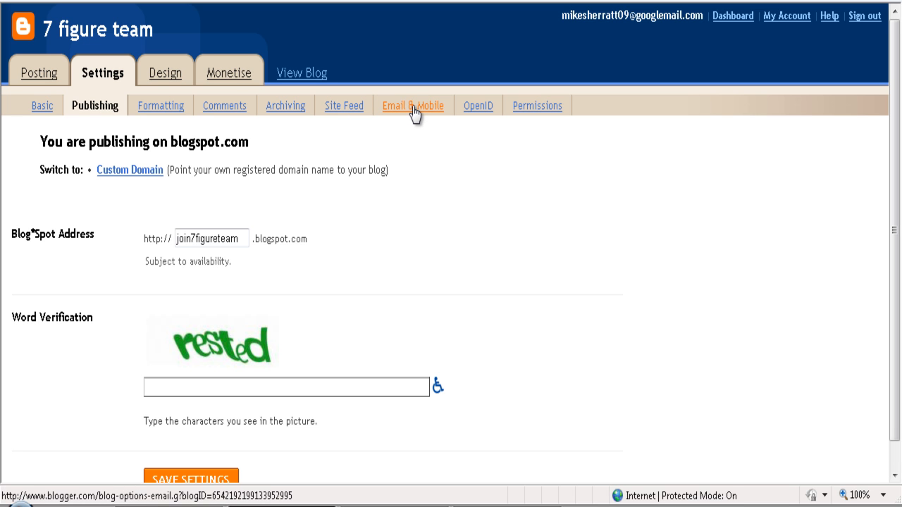
Create a new post titled "nnfdhfhfjfjfj" with the body text "nhbdjdfjfjfjfjmfjnn gf fm" and publish it.
click(32, 76)
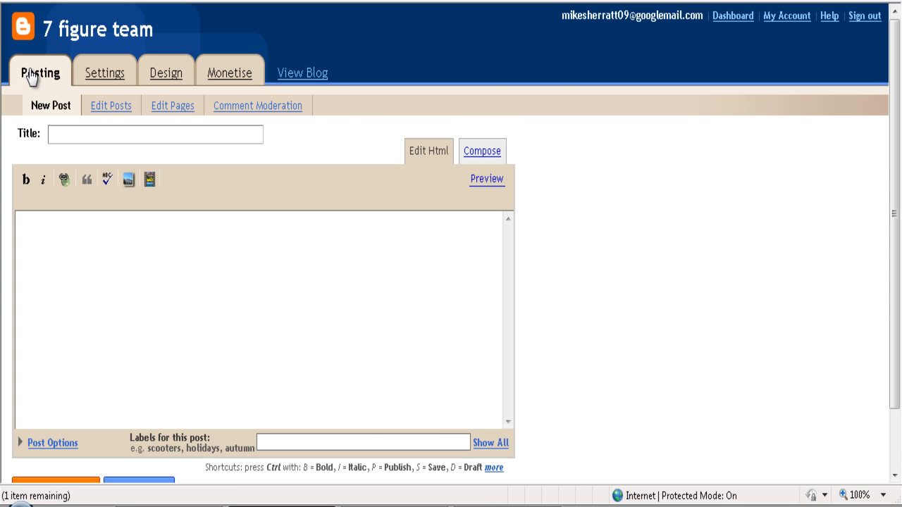
click(85, 251)
text(nhbdjdfjfjfjfjmfjnn gf fm)
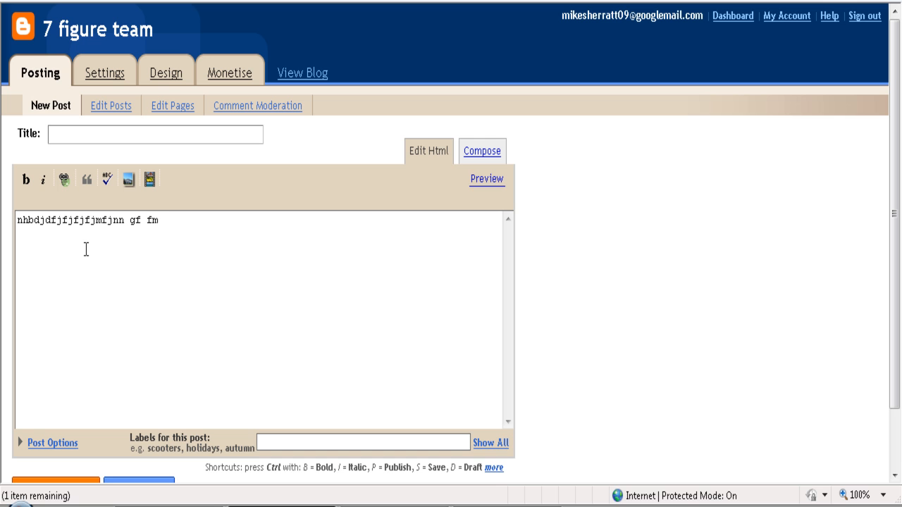
click(92, 136)
text(nnfdhfhfjfjfj)
click(301, 437)
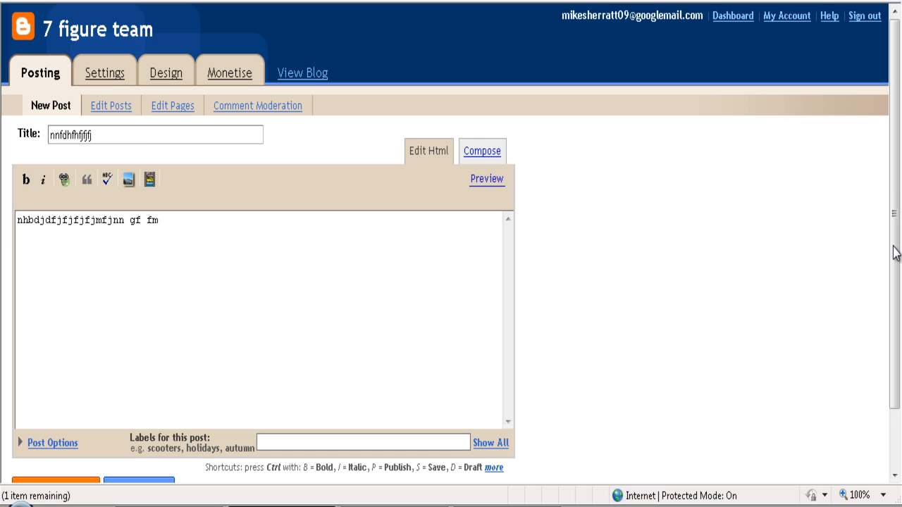
scroll(893, 254, down, 2)
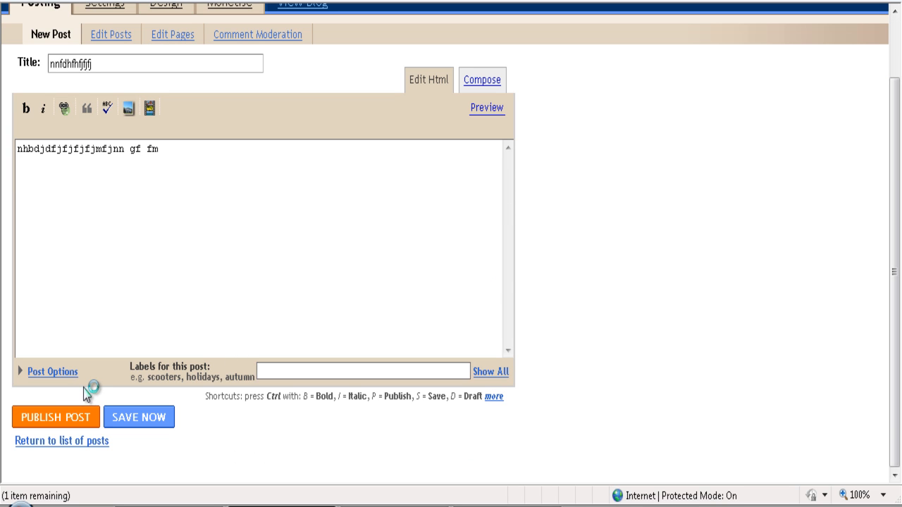
click(56, 419)
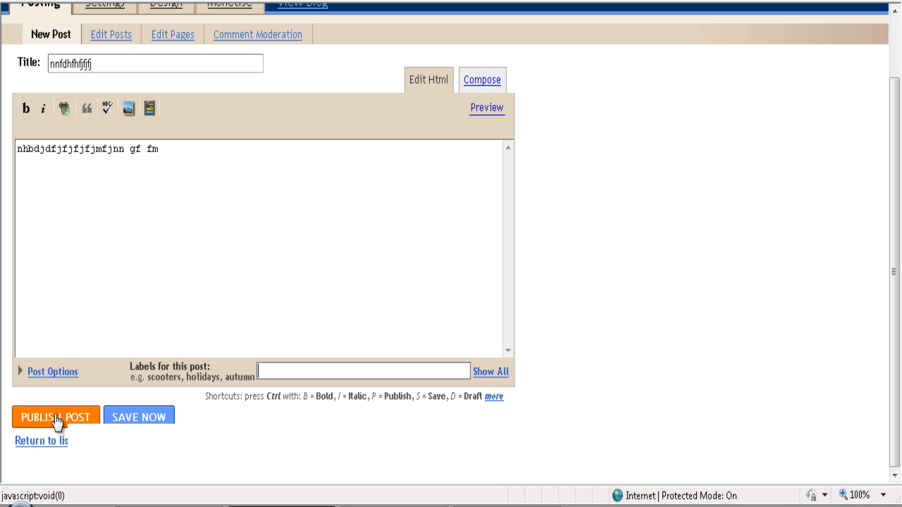